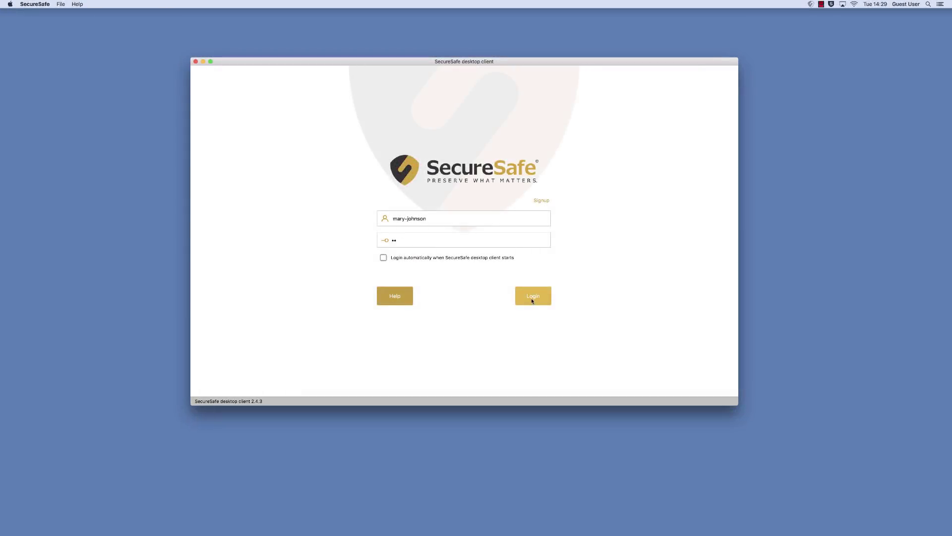
Step: Log in and stop syncing Project IncCorp, so only Private SecureSafe remains in Synchronized Folders
left_click(531, 299)
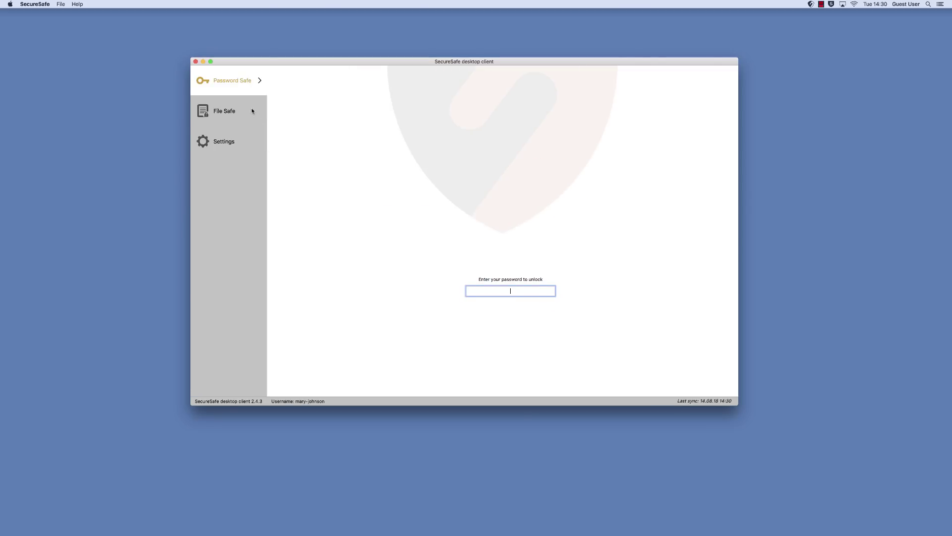
left_click(253, 111)
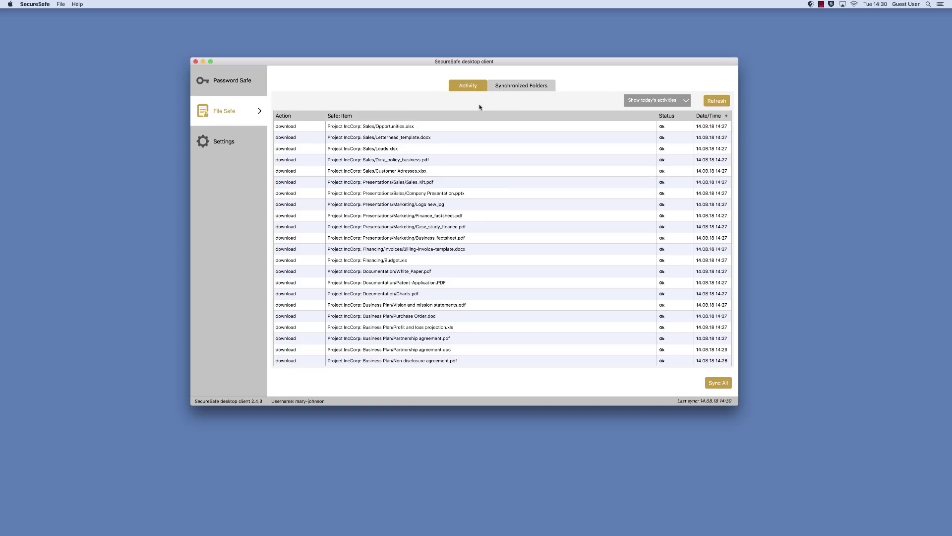
left_click(513, 88)
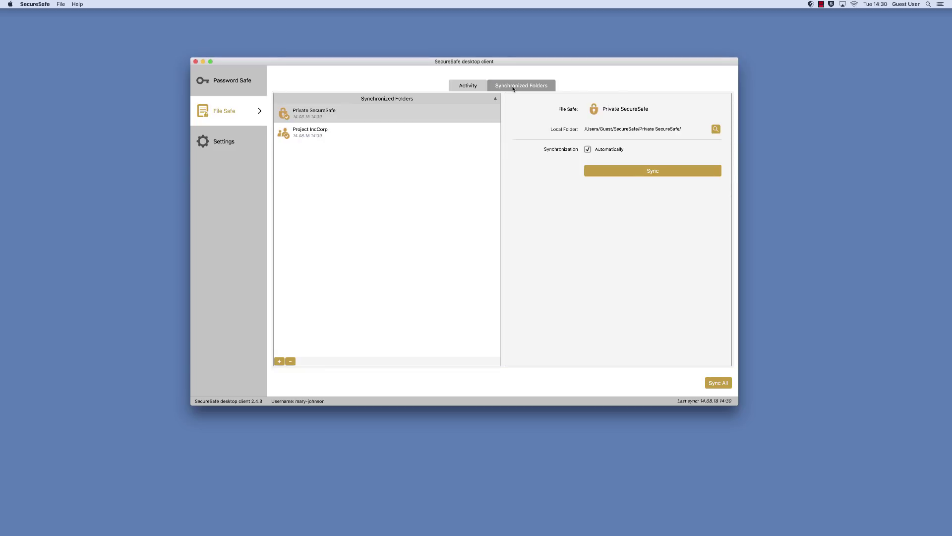
left_click(452, 141)
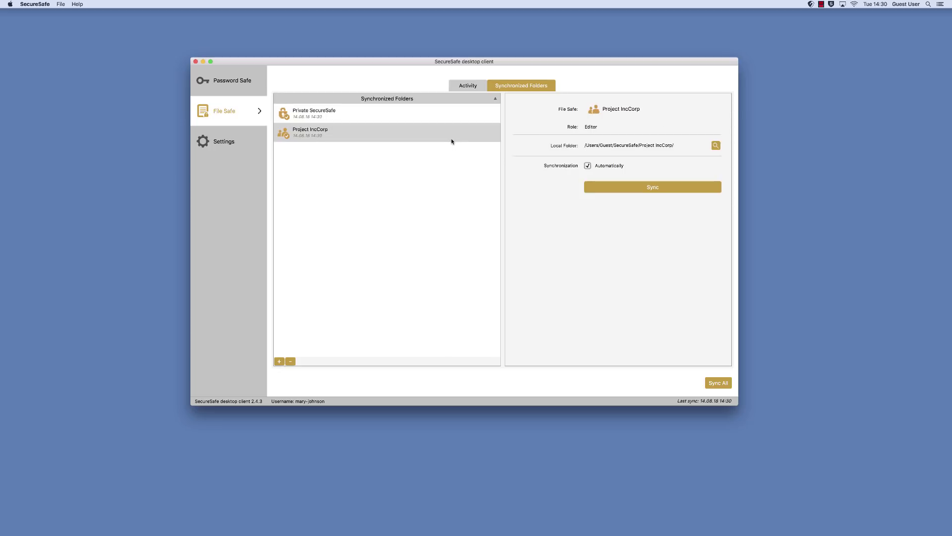
left_click(289, 361)
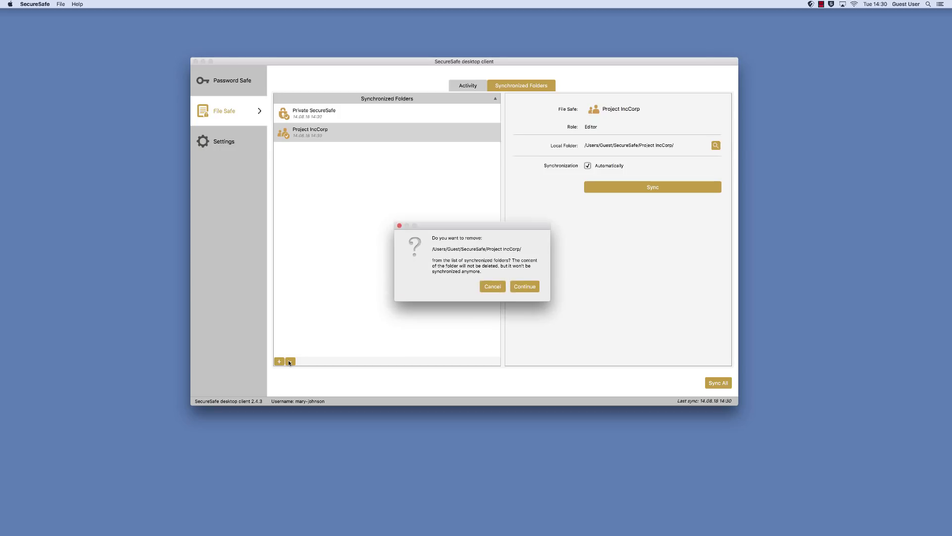
left_click(523, 289)
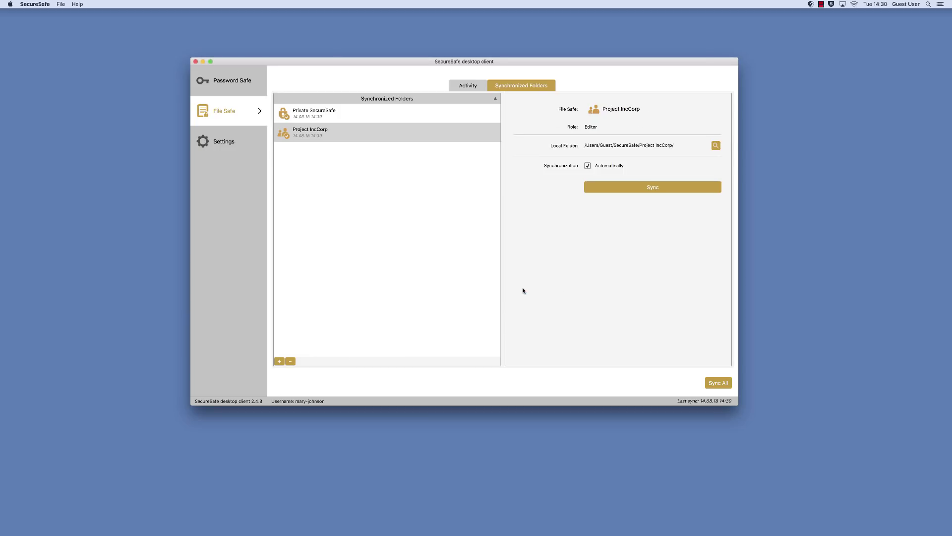
Step: Re-add Project IncCorp as a synchronized folder with local encryption, creating its missing local folder
left_click(279, 361)
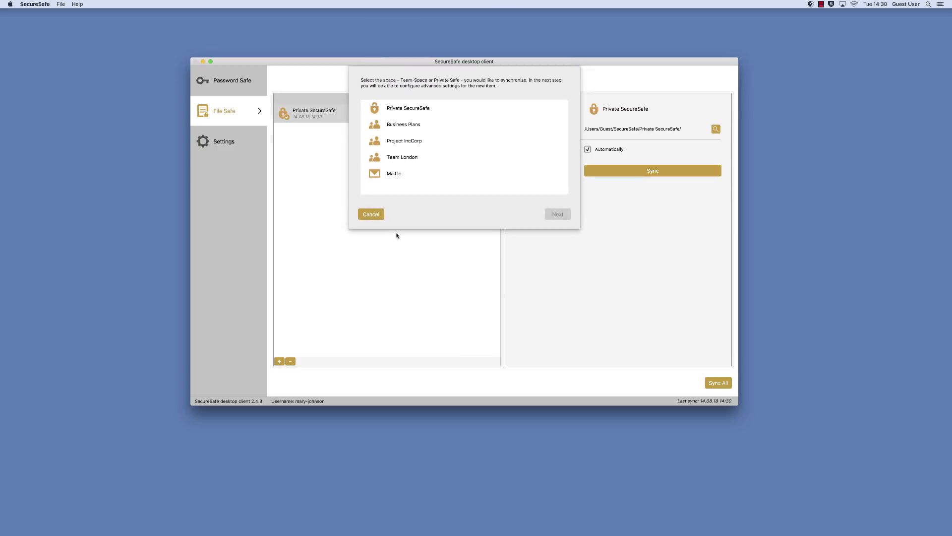
left_click(438, 145)
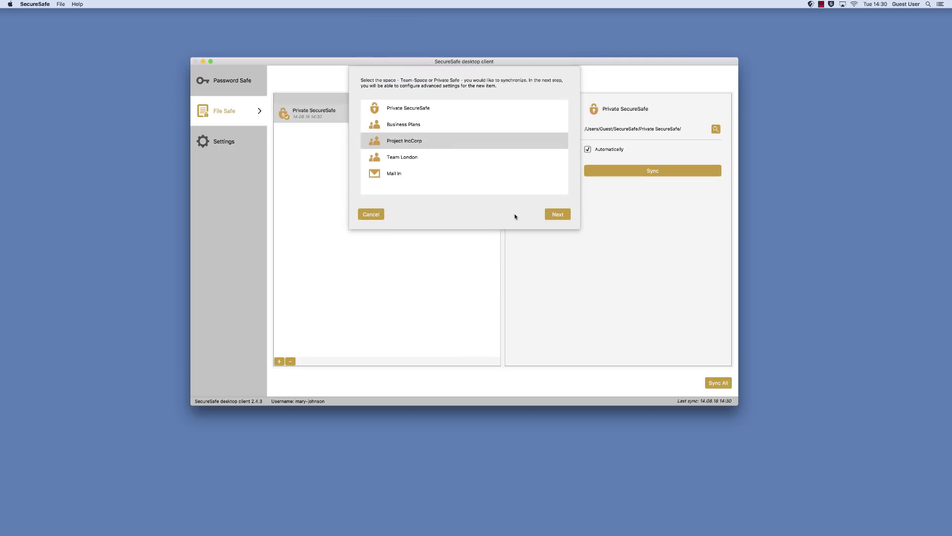
left_click(557, 215)
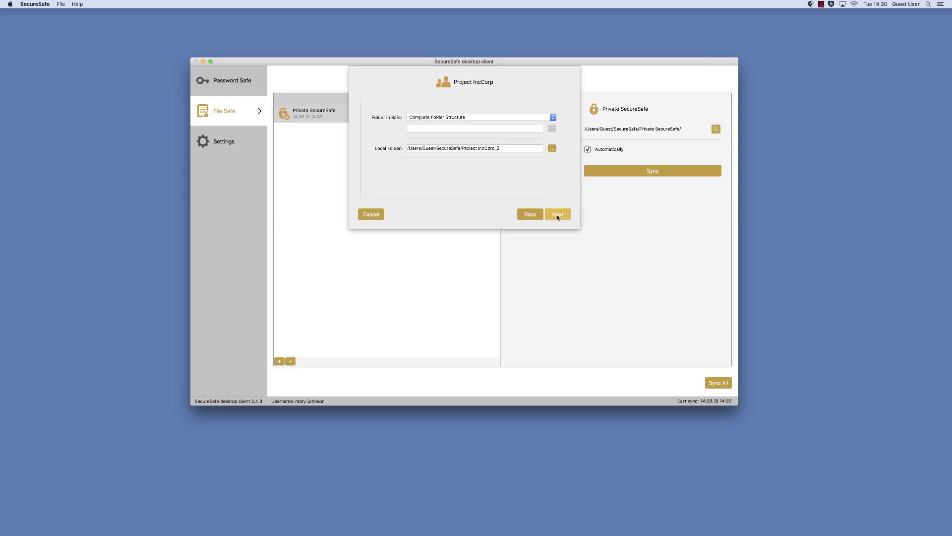
left_click(557, 216)
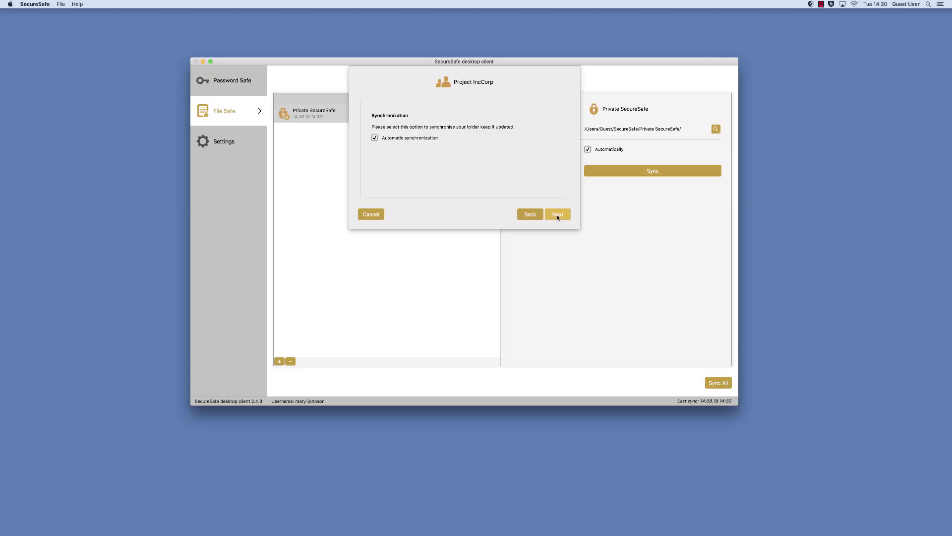
left_click(557, 216)
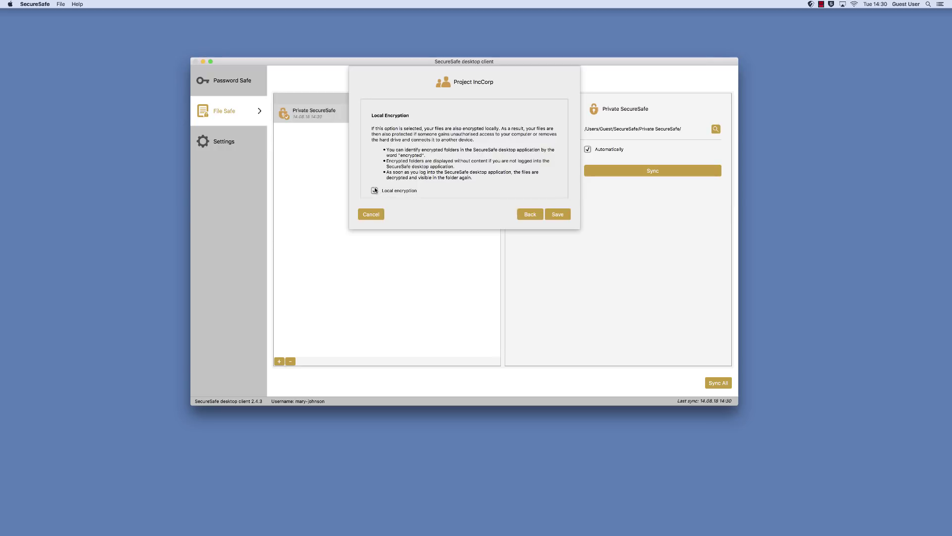
left_click(375, 190)
left_click(557, 214)
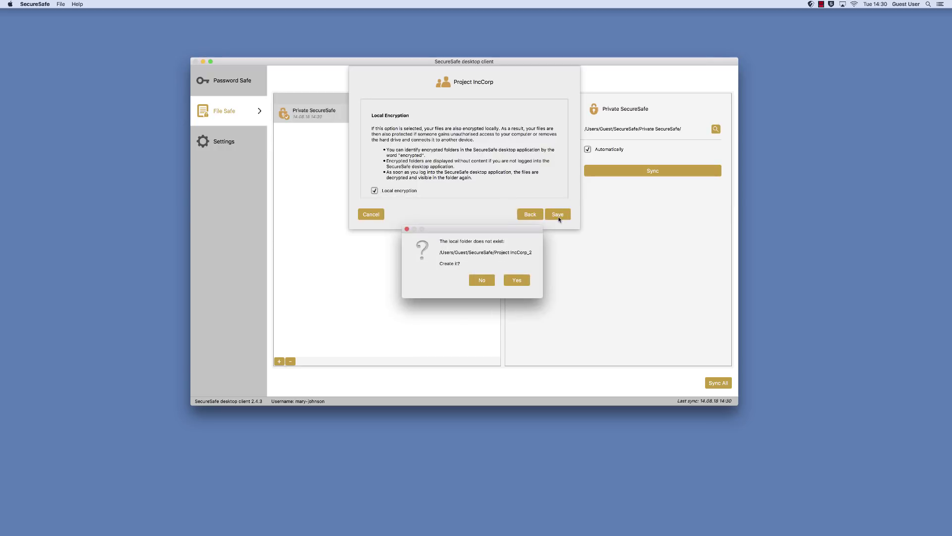
left_click(518, 281)
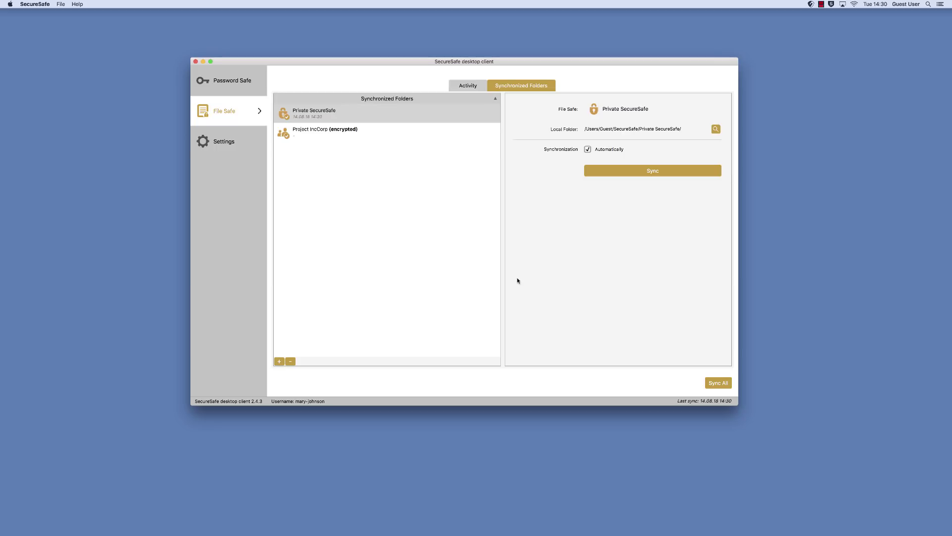
Step: Sync the encrypted Project IncCorp folder now and reveal the local sync folders in Finder
left_click(375, 130)
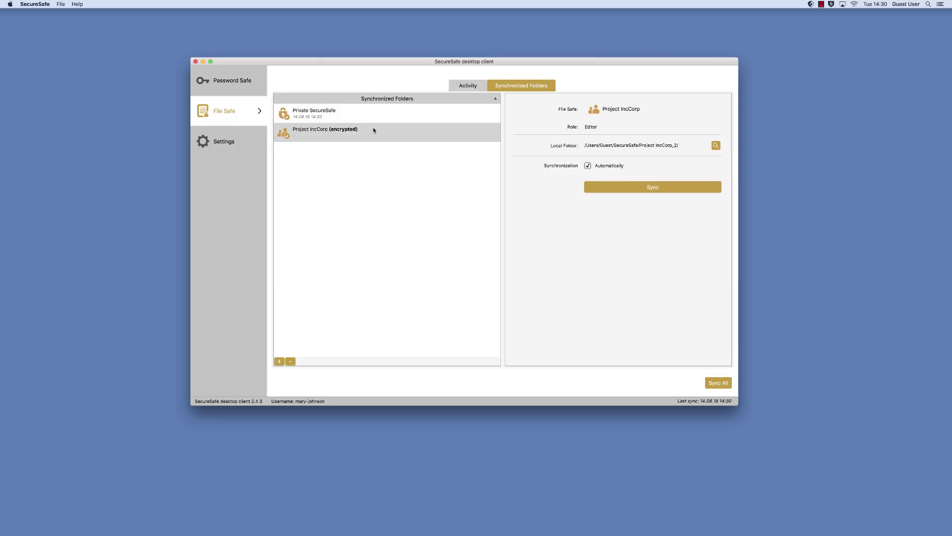
left_click(626, 192)
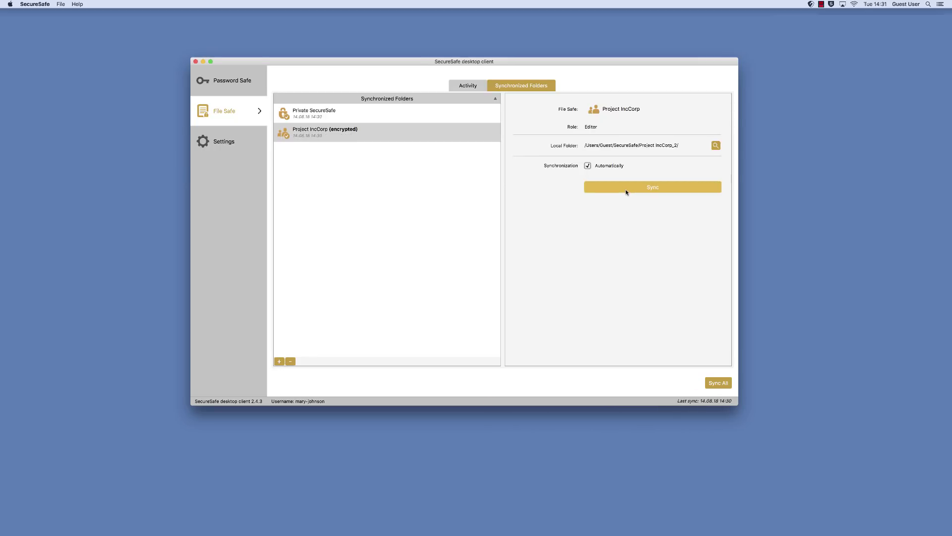
double_click(387, 115)
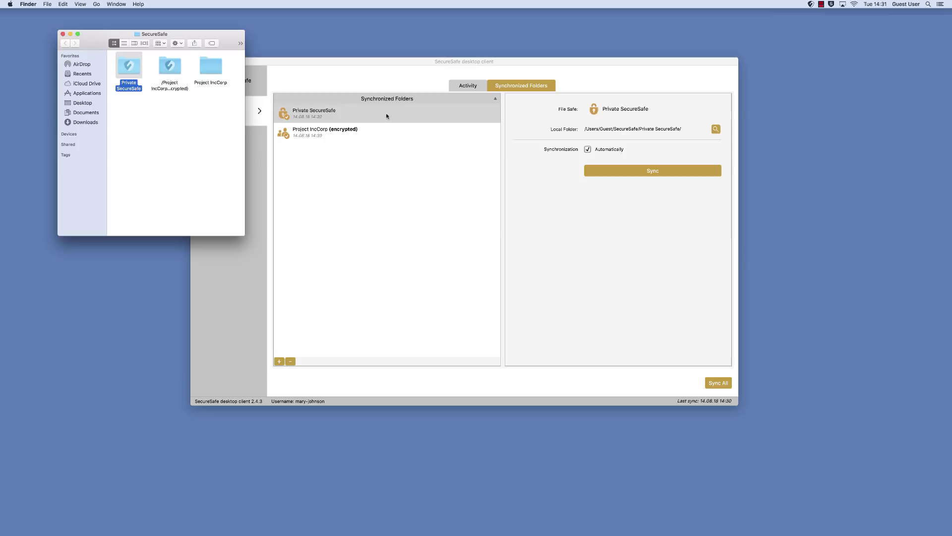
Step: Move the old unencrypted Project IncCorp folder in Finder to the Trash
left_click_drag(385, 62, 441, 36)
left_click(201, 127)
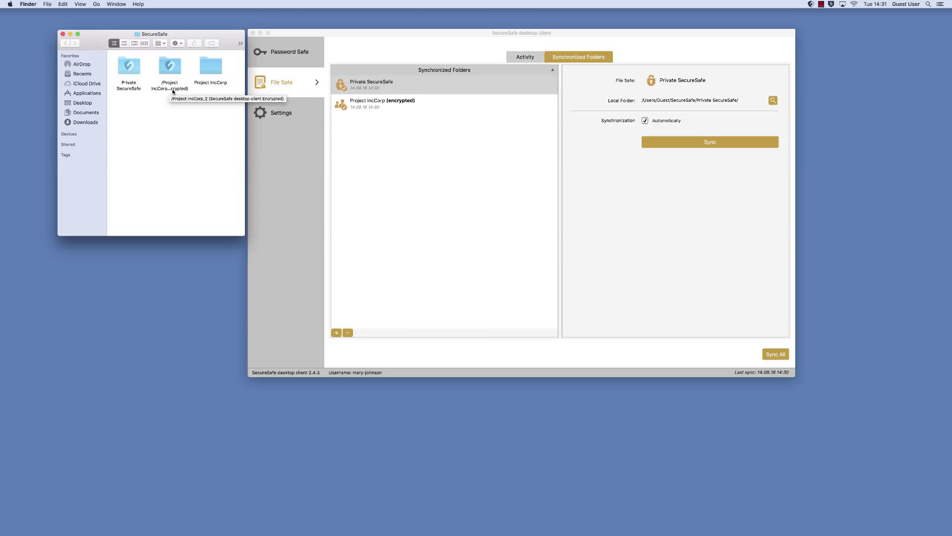
left_click(212, 67)
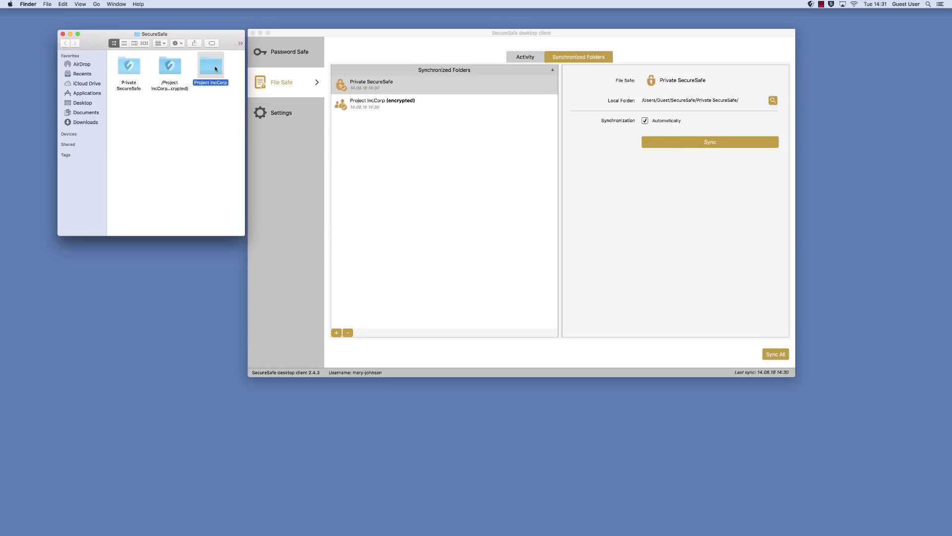
right_click(211, 67)
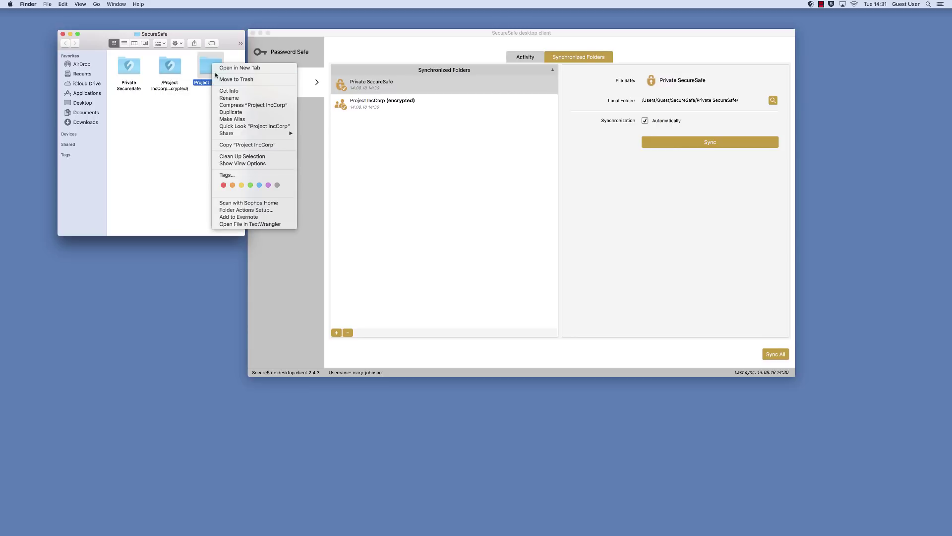
left_click(217, 79)
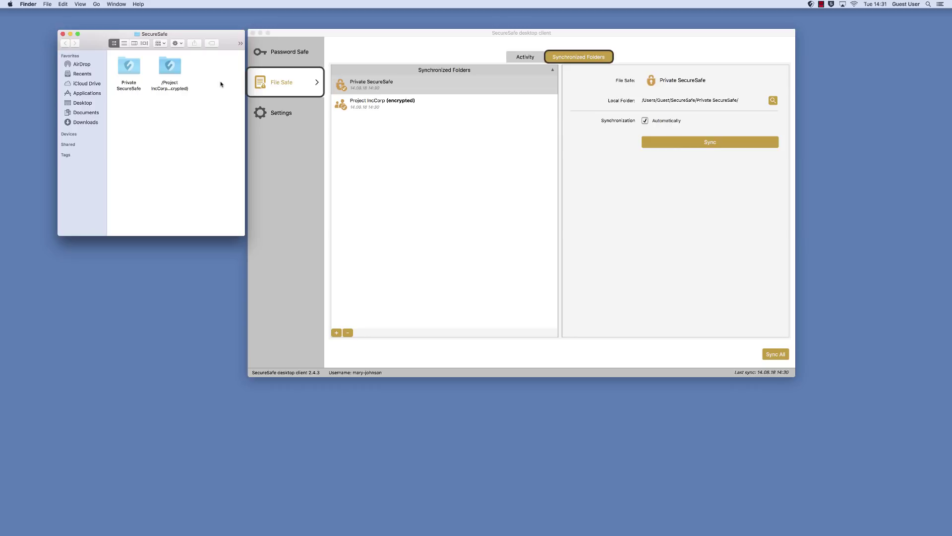
Step: Add the Business Plans team space as a locally encrypted synchronized folder, creating its local folder
left_click(336, 333)
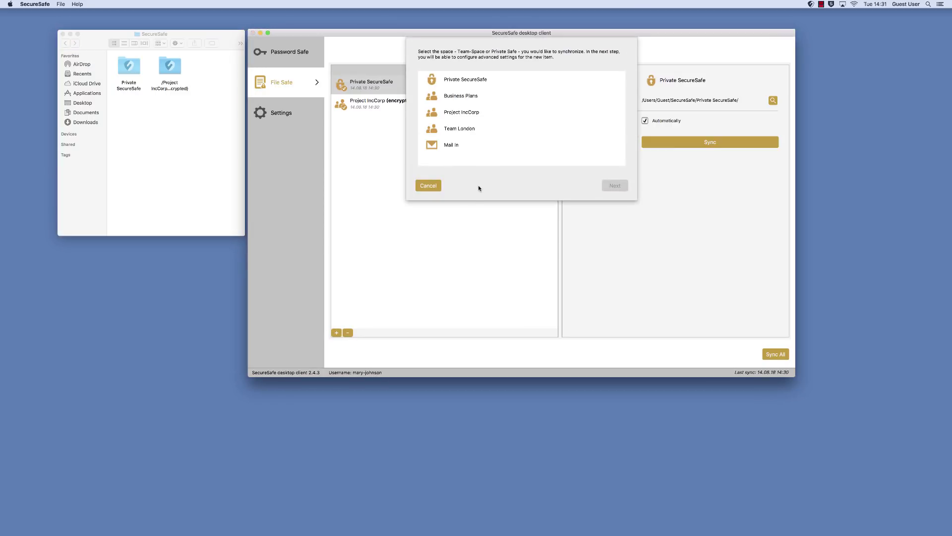
left_click(493, 97)
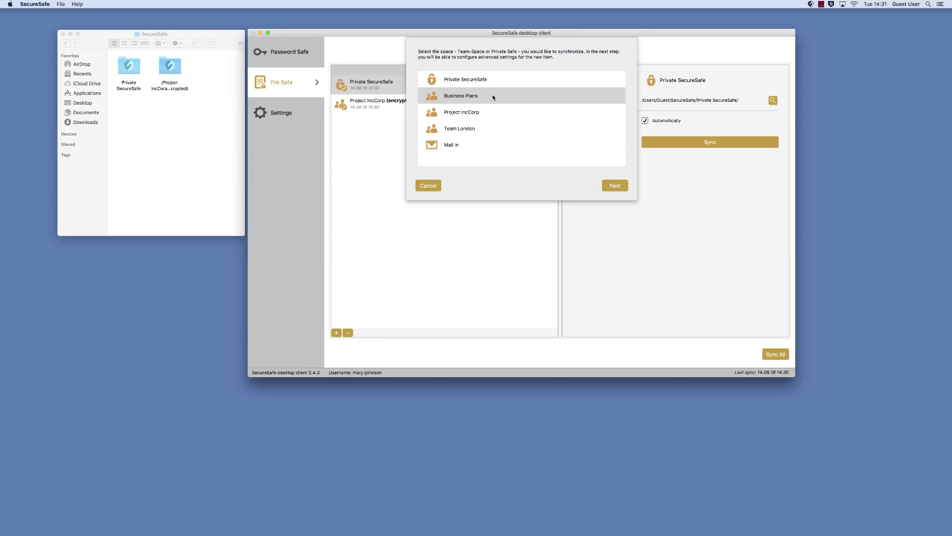
left_click(611, 188)
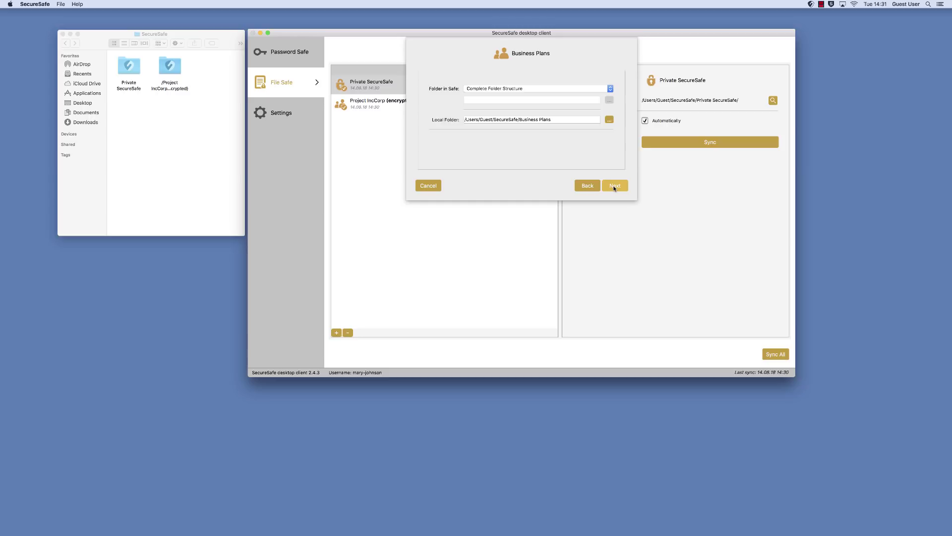
left_click(614, 188)
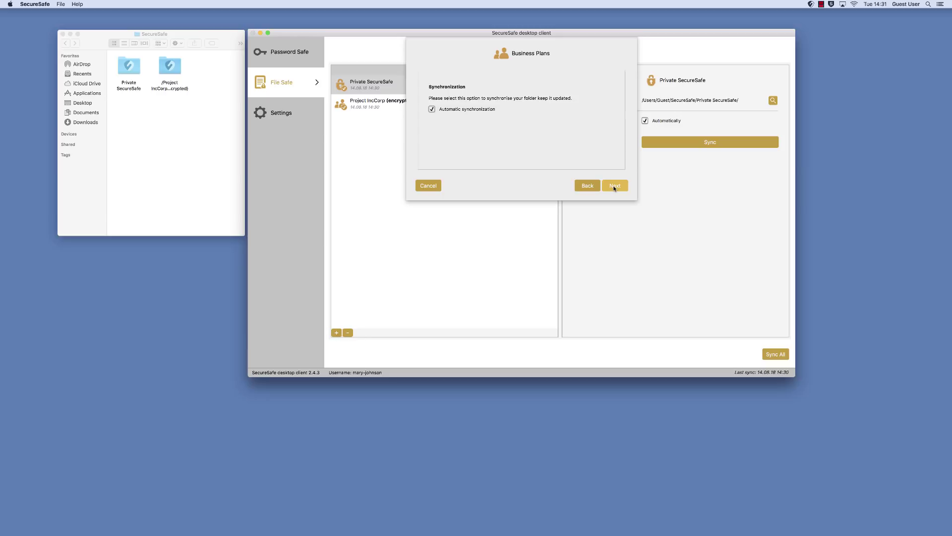
left_click(615, 188)
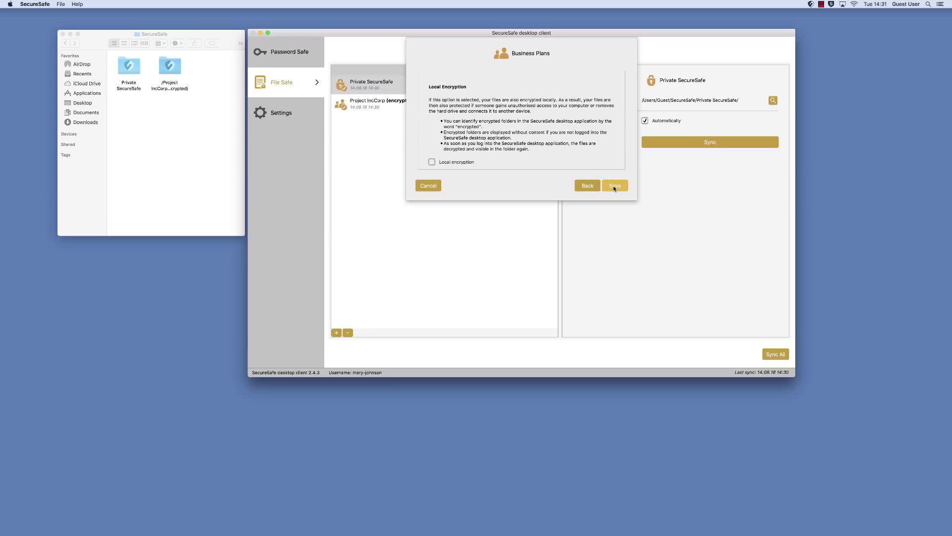
left_click(432, 162)
left_click(613, 187)
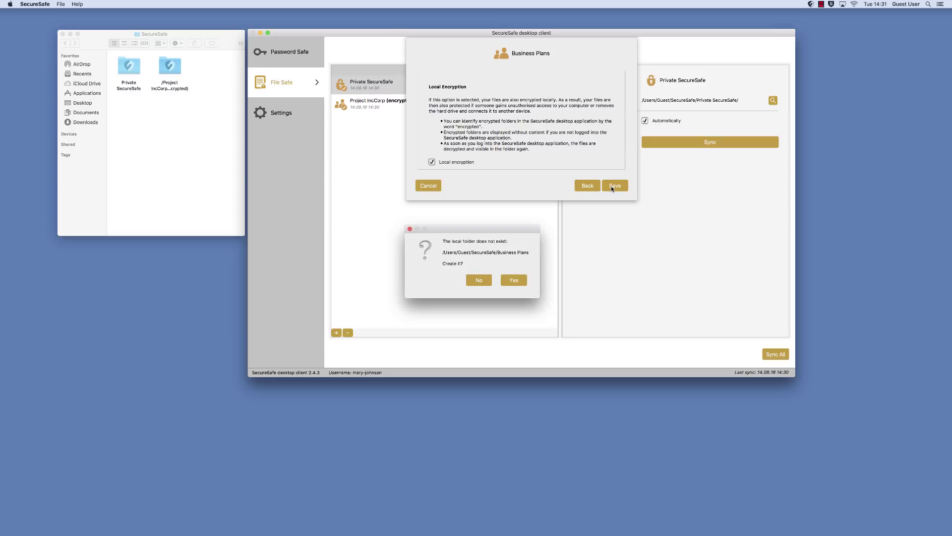
left_click(514, 280)
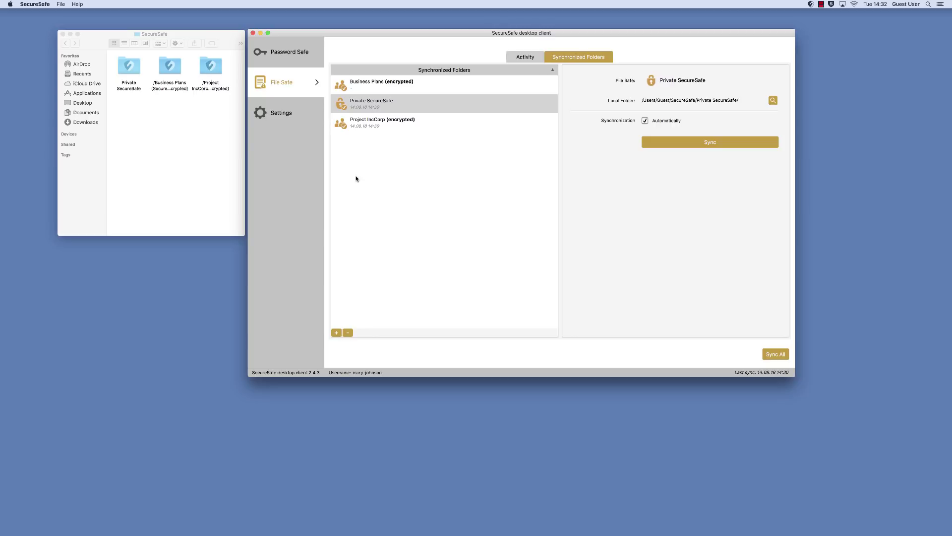
Step: Check the general settings, then log out of SecureSafe from the menu-bar status menu
left_click(292, 110)
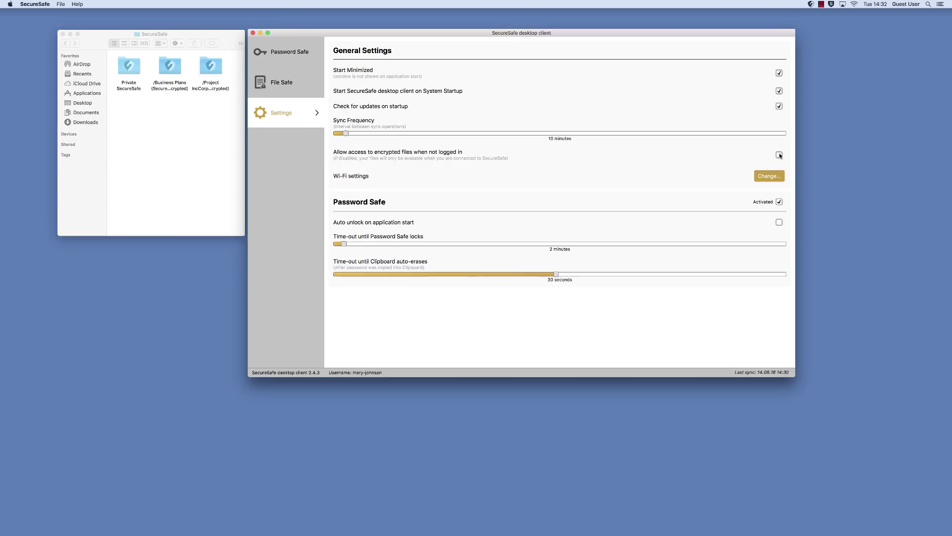
left_click(811, 4)
left_click(814, 44)
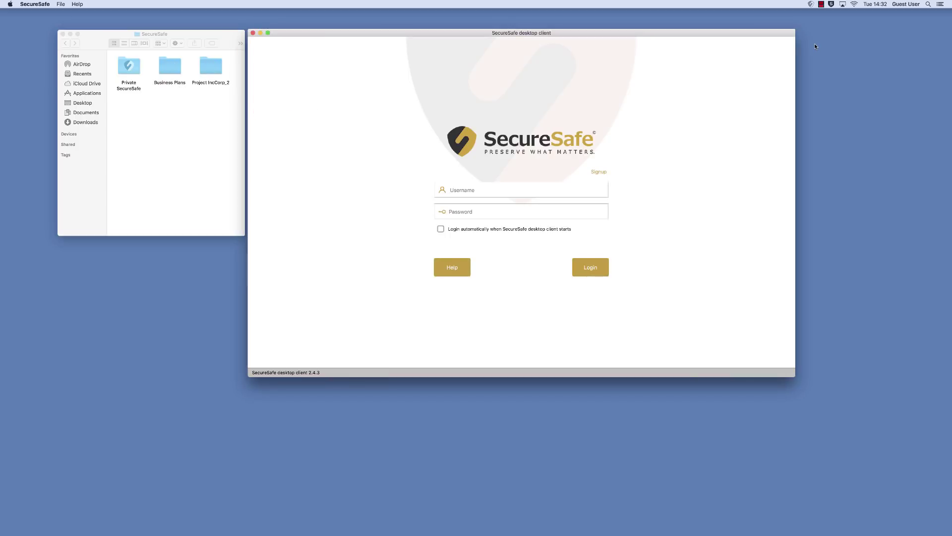
Step: Confirm Project IncCorp_2 is empty while logged out, log in, then open it and the Business Plan folder
double_click(211, 67)
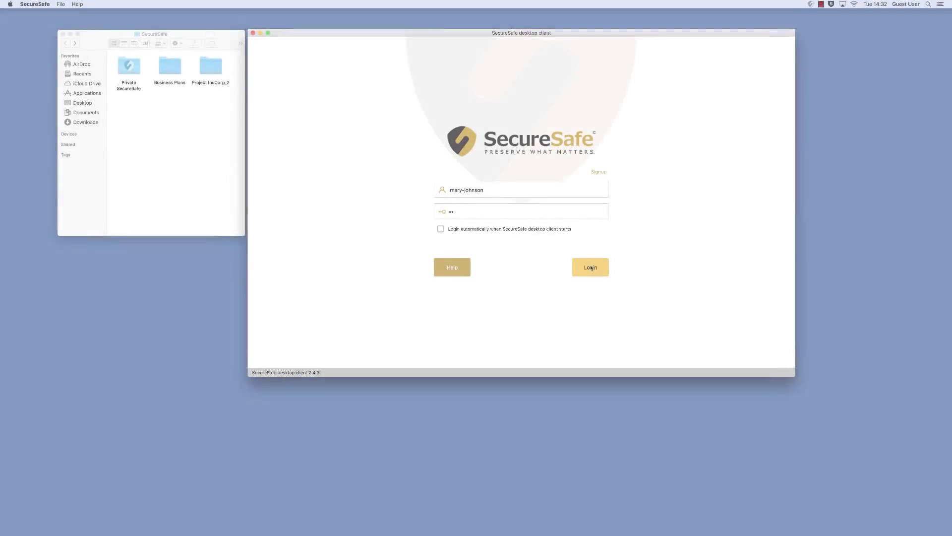
left_click(591, 268)
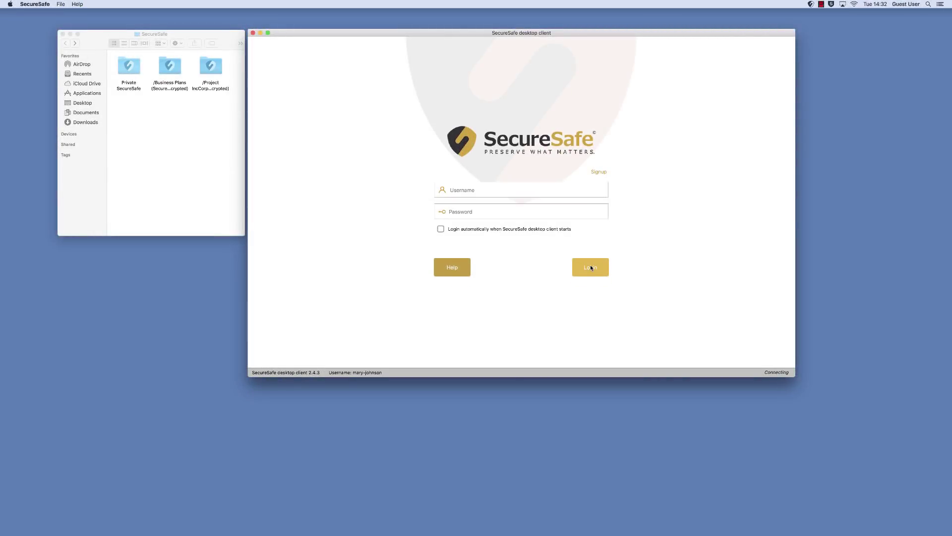
double_click(210, 66)
double_click(128, 65)
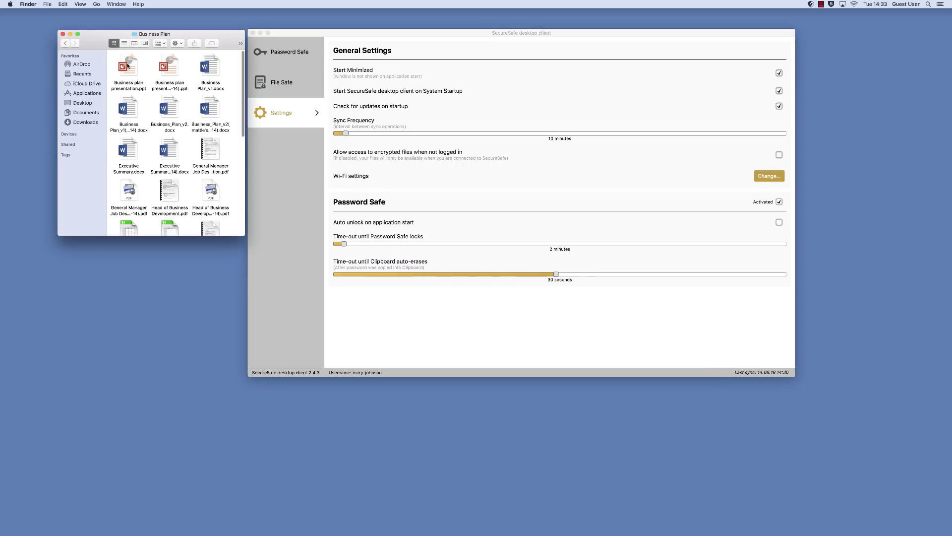